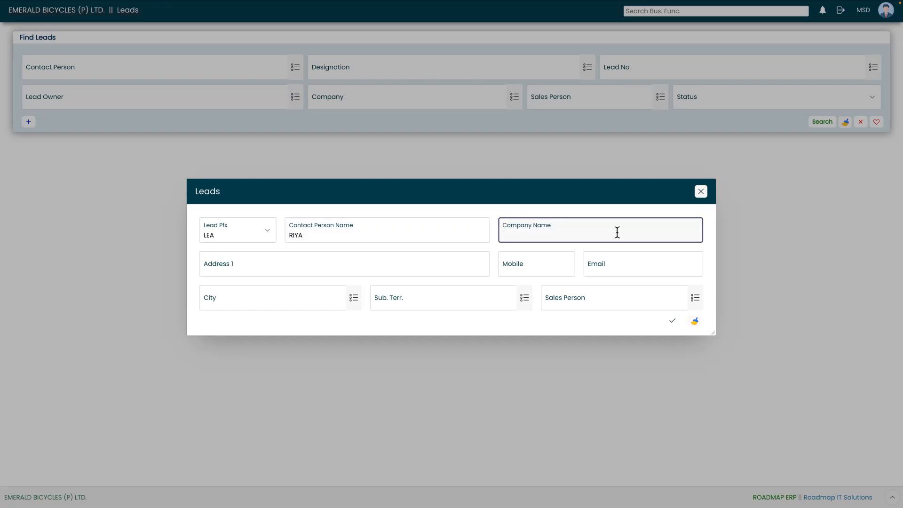
# - Enter RUNNERS as the company name and fill in the first address line with the street address
pyautogui.write('RUNNERS')
pyautogui.click(445, 269)
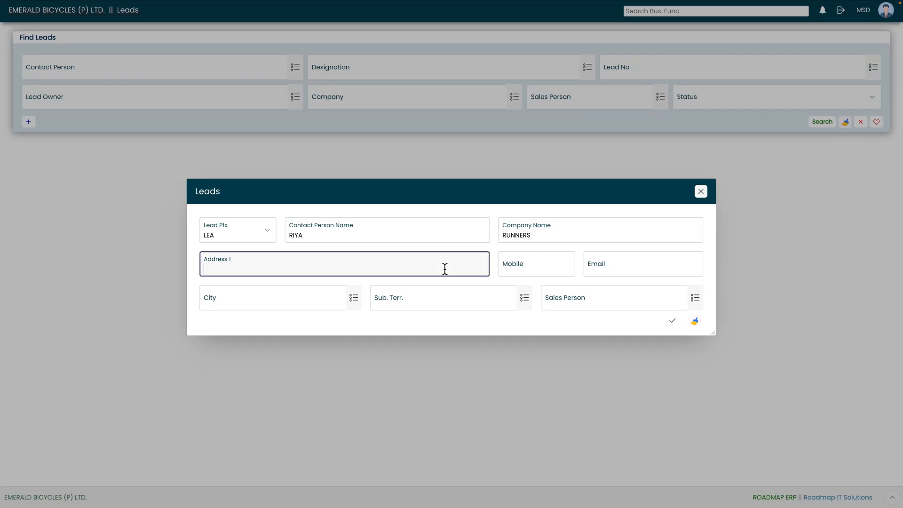
# - Fill in the contact's mobile number and e-mail address
pyautogui.click(527, 268)
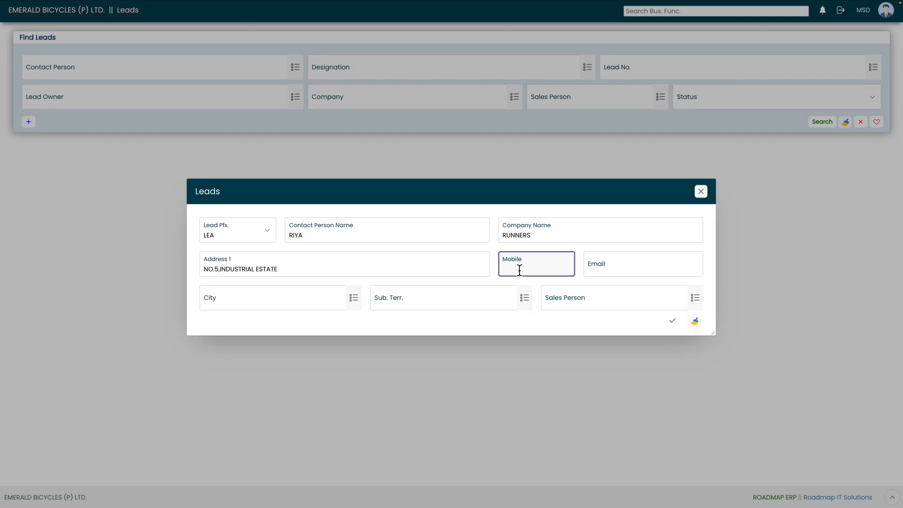
pyautogui.click(630, 267)
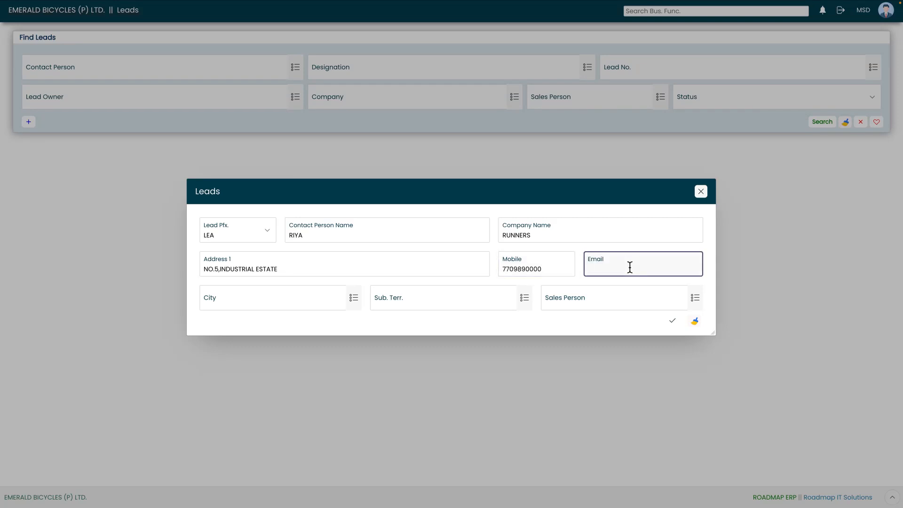
# - Pick CHENNAI as the city and ASIA as the sub-territory from their lookups
pyautogui.click(353, 299)
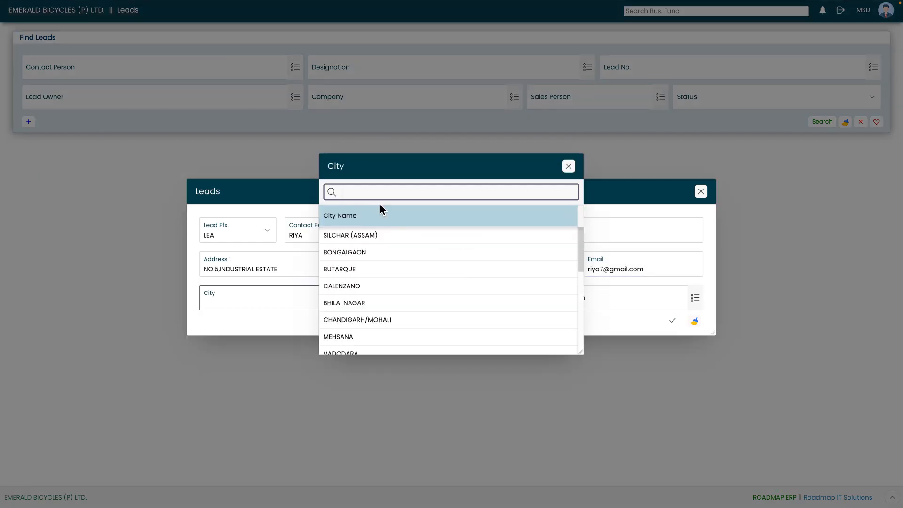
pyautogui.write('chennai')
pyautogui.click(369, 238)
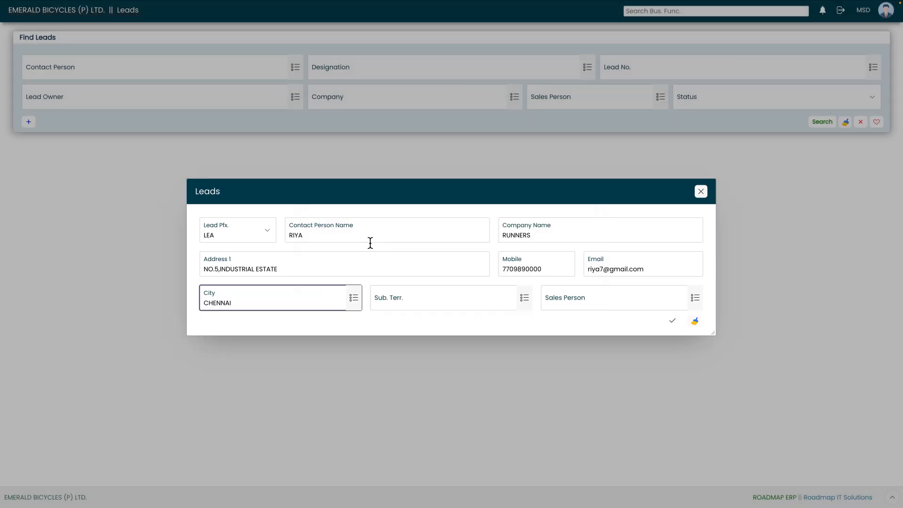
pyautogui.click(525, 297)
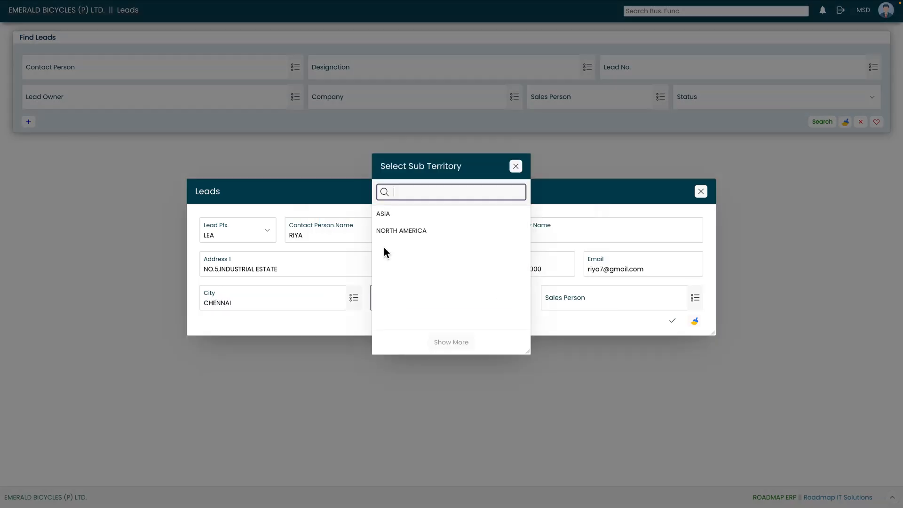
pyautogui.click(410, 213)
pyautogui.click(694, 297)
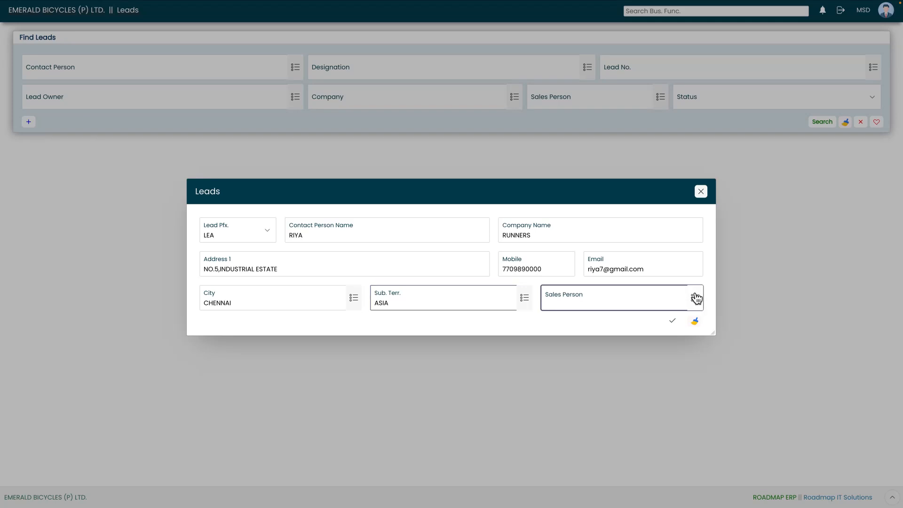
pyautogui.click(434, 214)
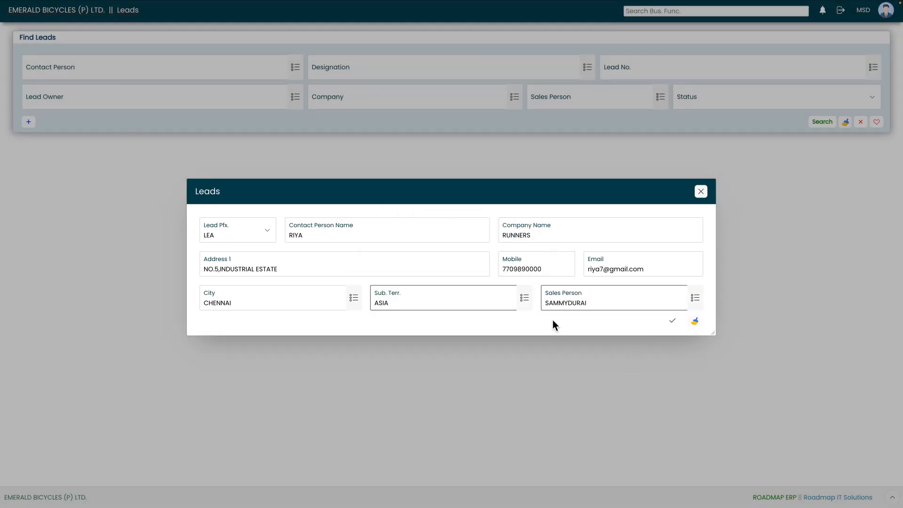
pyautogui.click(673, 323)
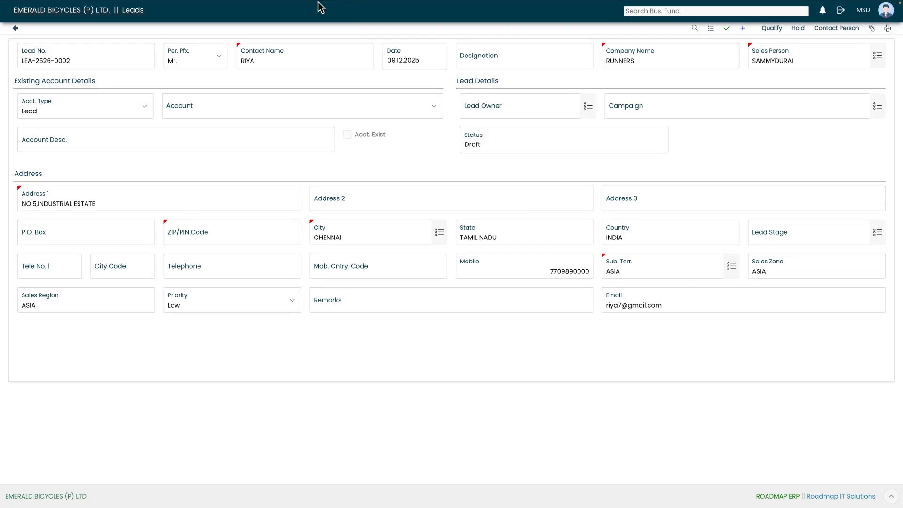
# - Change the person prefix to Miss
pyautogui.click(490, 67)
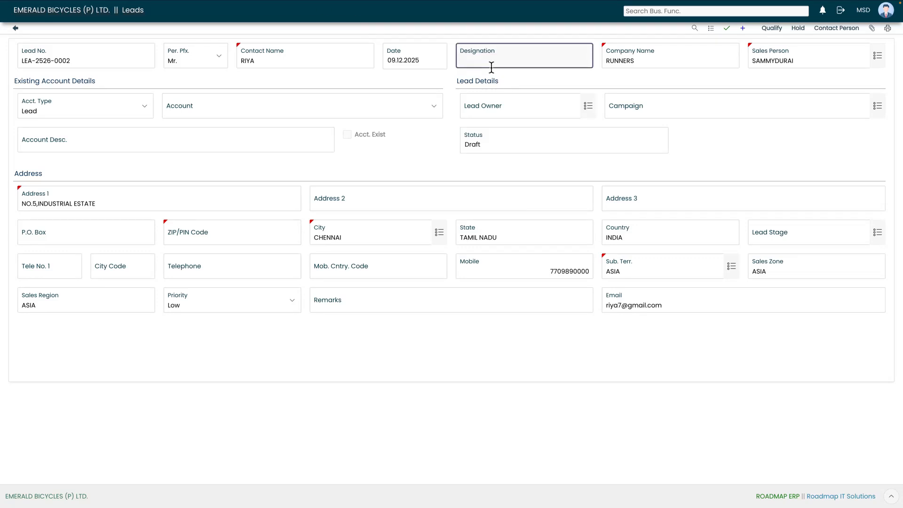
pyautogui.click(80, 61)
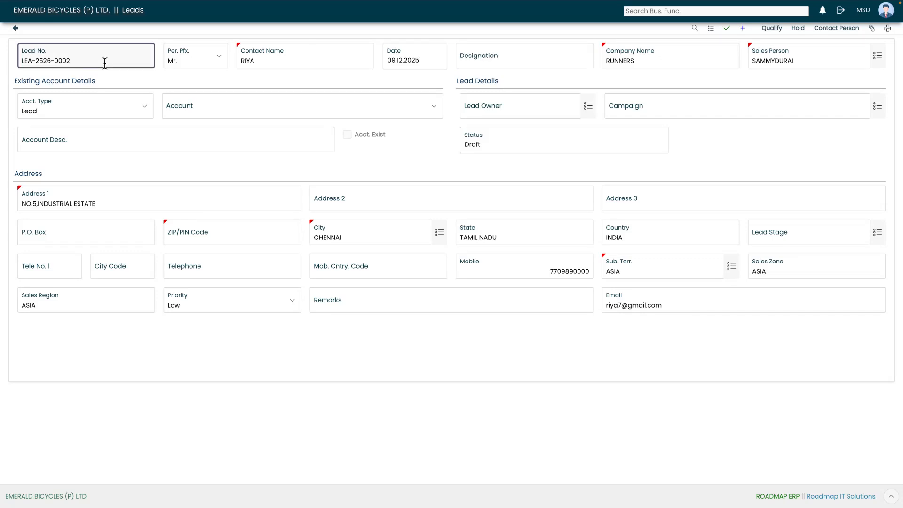
pyautogui.click(219, 57)
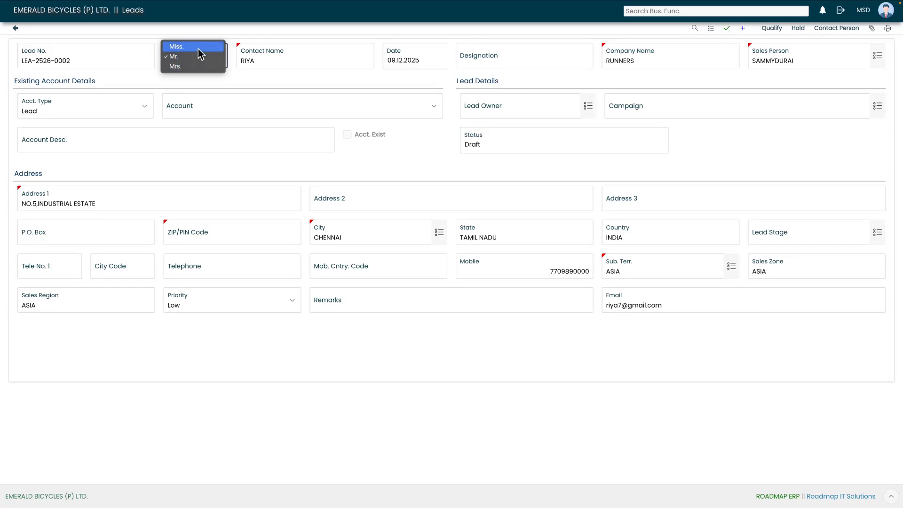
pyautogui.click(199, 49)
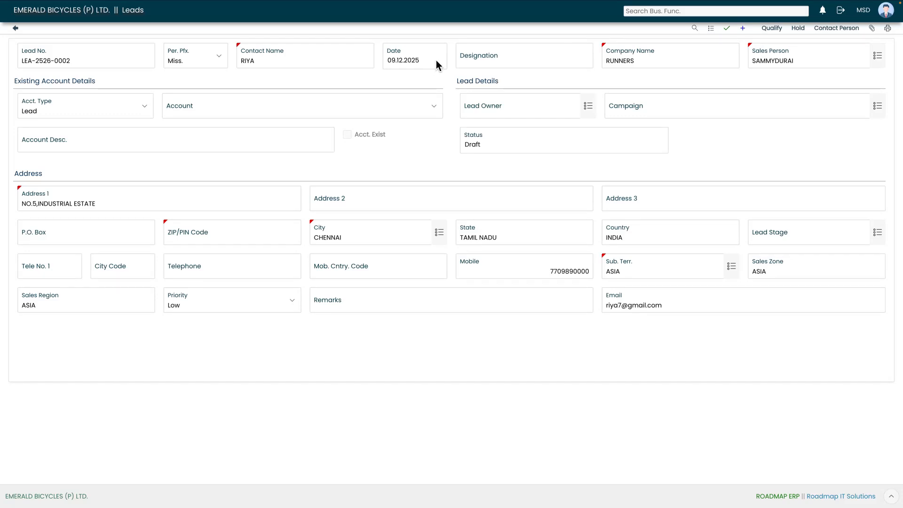
# - Set the designation to MANAGER
pyautogui.click(527, 60)
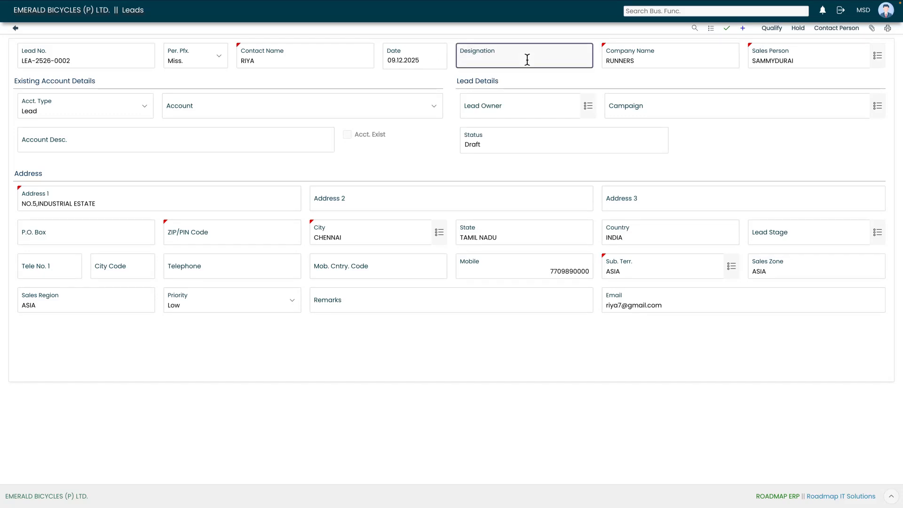
pyautogui.write('MANAGER')
pyautogui.click(711, 78)
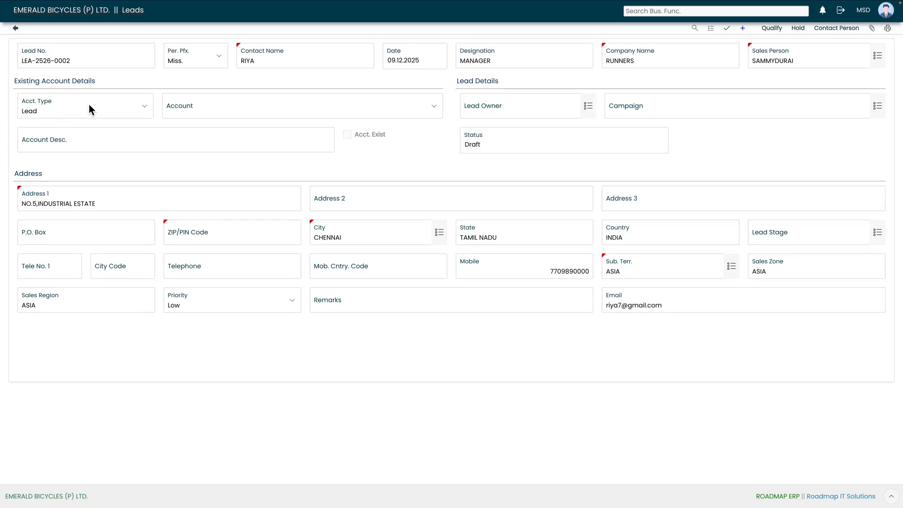
# - Keep the account type as Lead and pick NIRMAL as the lead owner
pyautogui.click(140, 106)
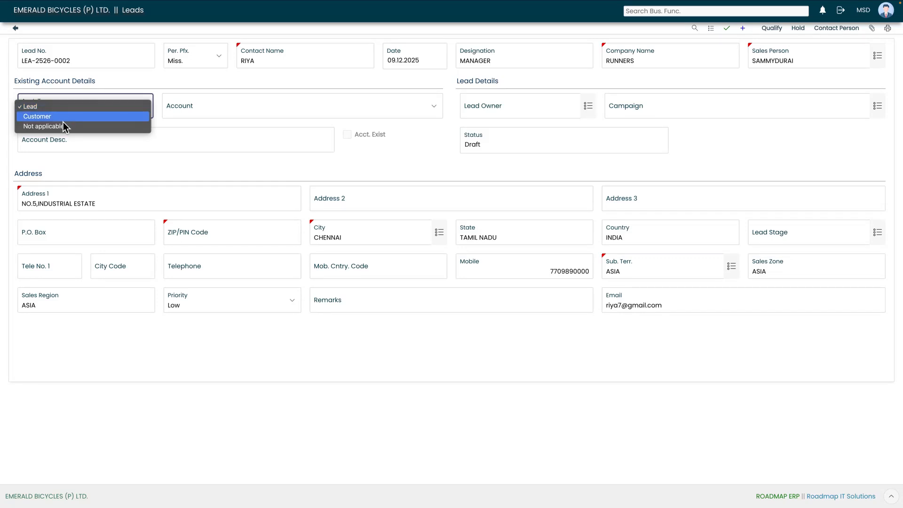
pyautogui.click(185, 124)
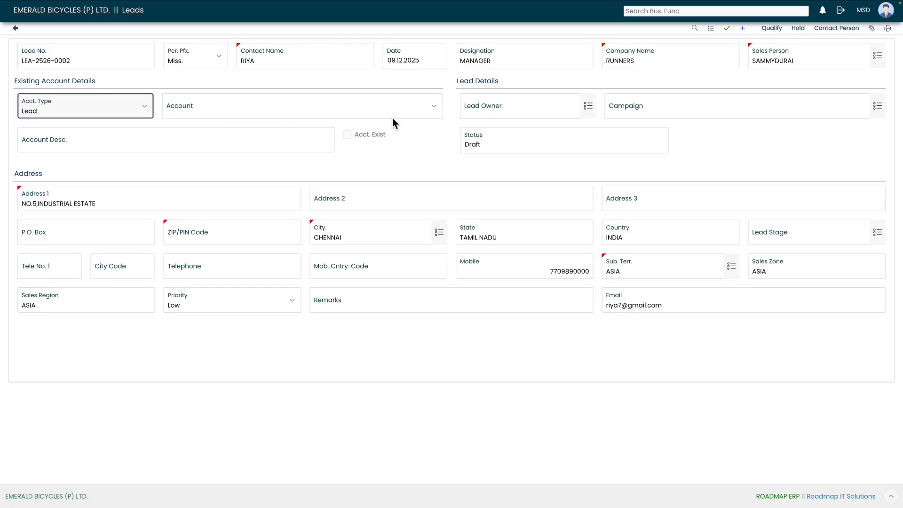
pyautogui.click(588, 106)
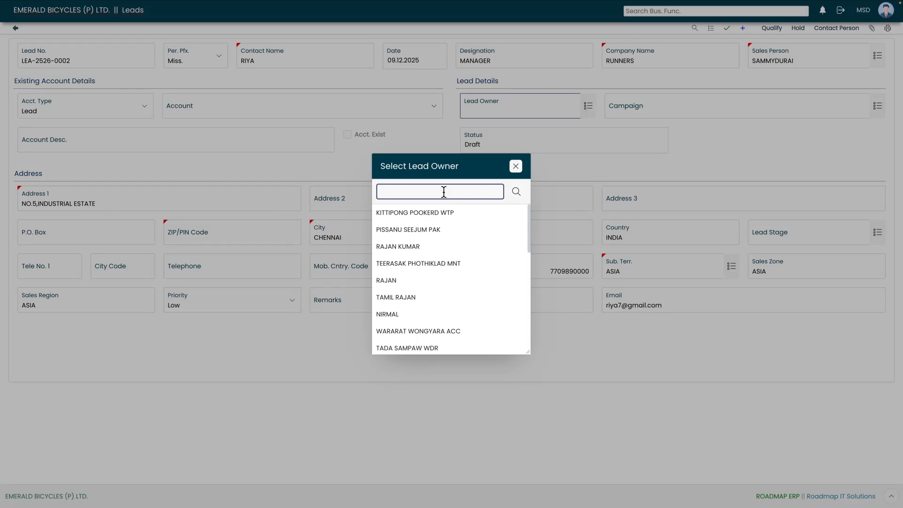
pyautogui.click(399, 315)
# - Assign the campaign CYCLE FEST-CAM-2526-0002 to the lead
pyautogui.click(877, 107)
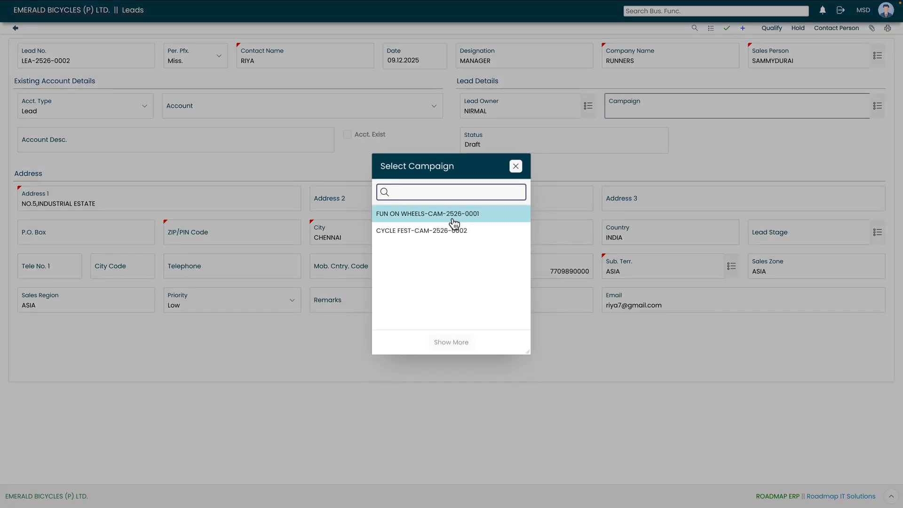
pyautogui.click(449, 231)
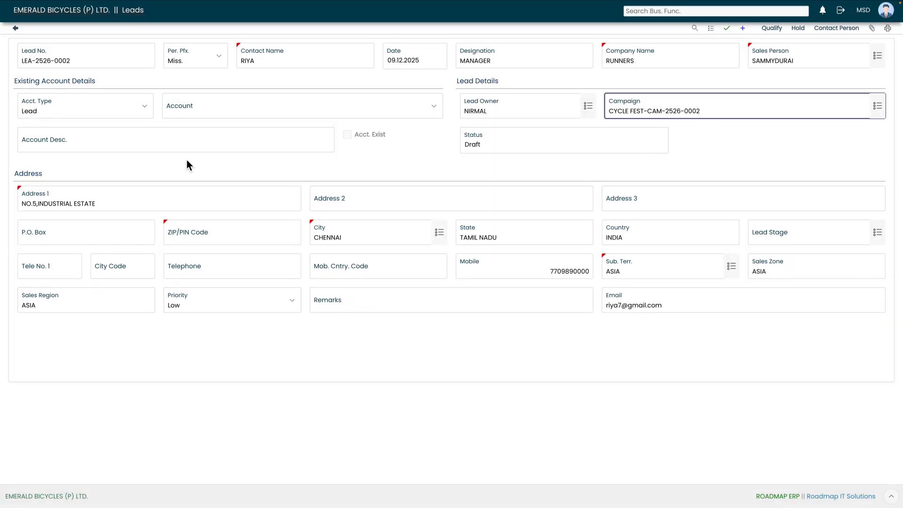
pyautogui.click(500, 158)
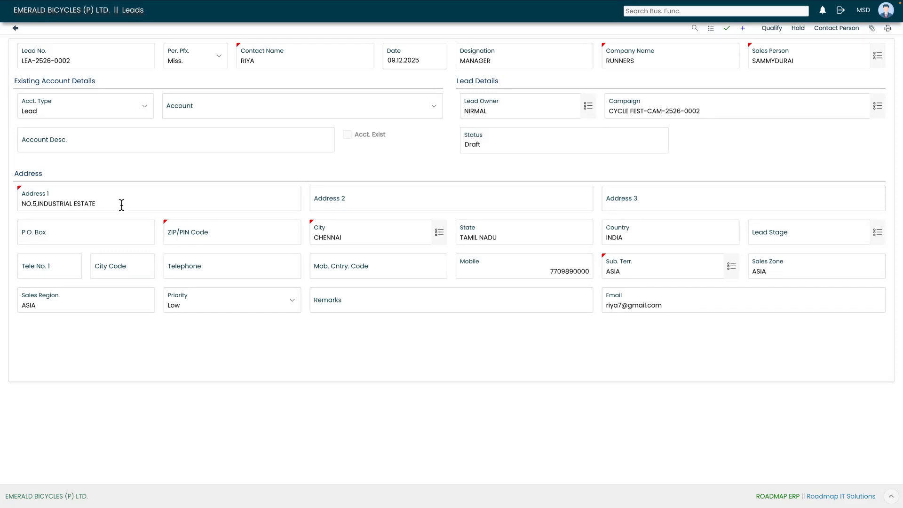
# - Fill in the second and third address lines with the road and area names
pyautogui.click(343, 198)
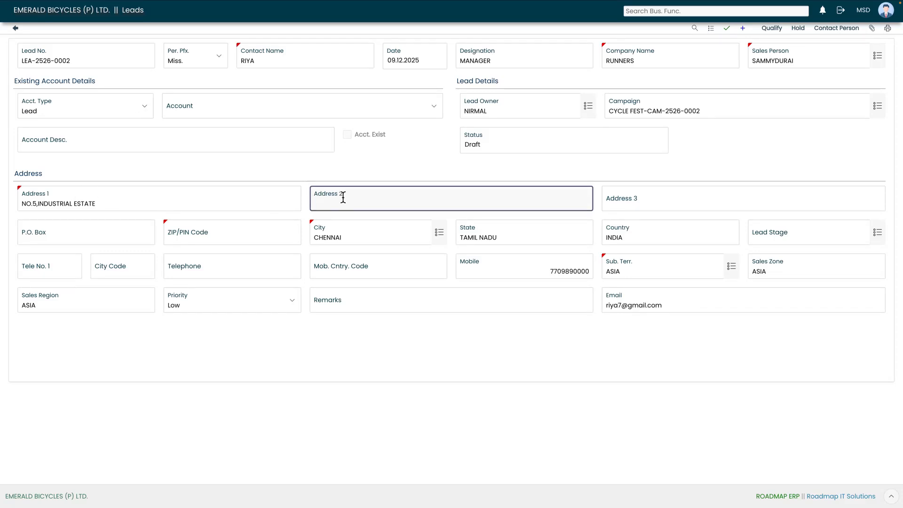
pyautogui.write('MAIN ROAD')
pyautogui.click(679, 206)
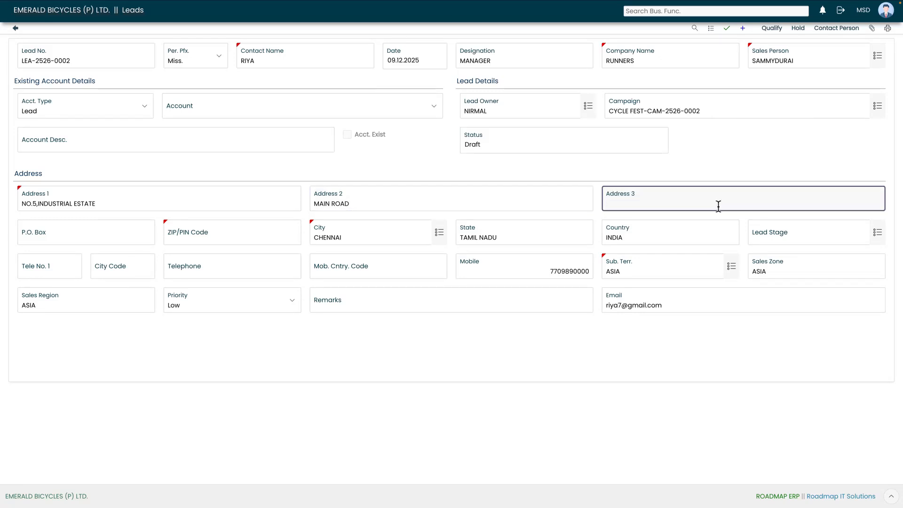
pyautogui.write('ANNA NAGAR')
# - Enter the address's ZIP/PIN code
pyautogui.click(231, 238)
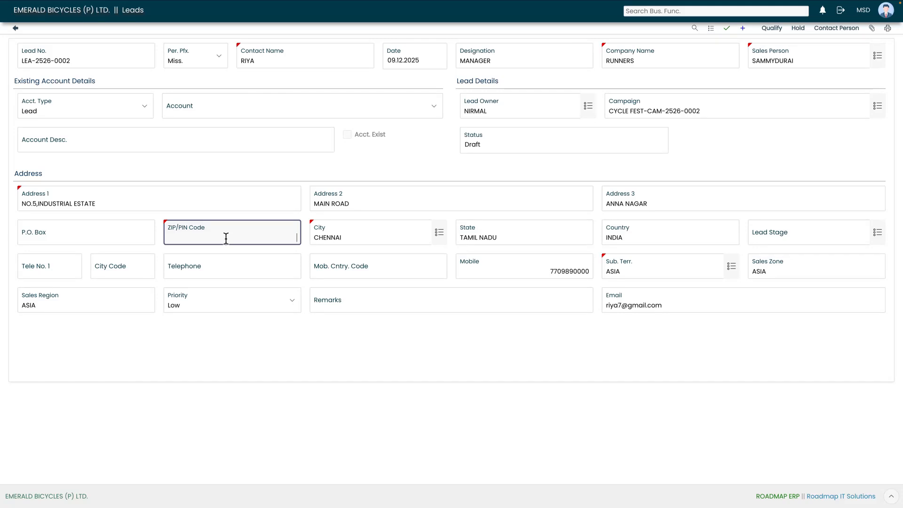
pyautogui.write('600024')
pyautogui.click(529, 249)
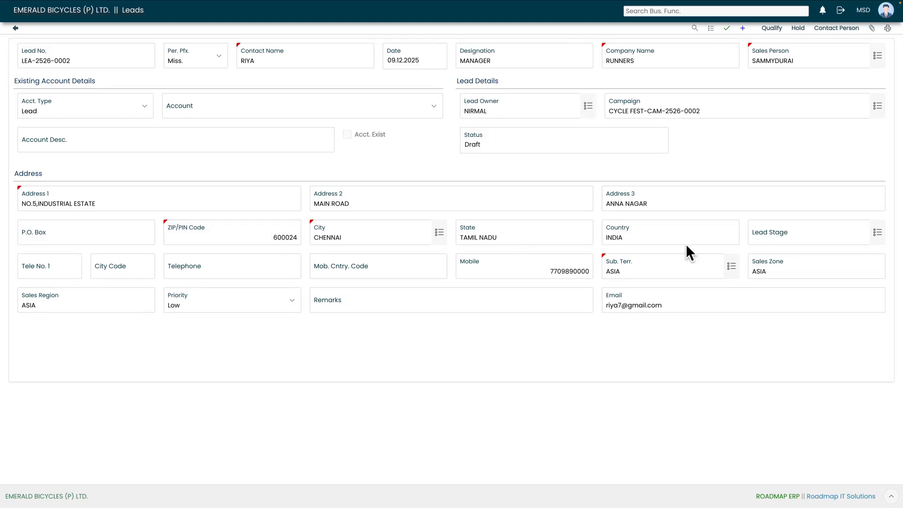
pyautogui.click(878, 232)
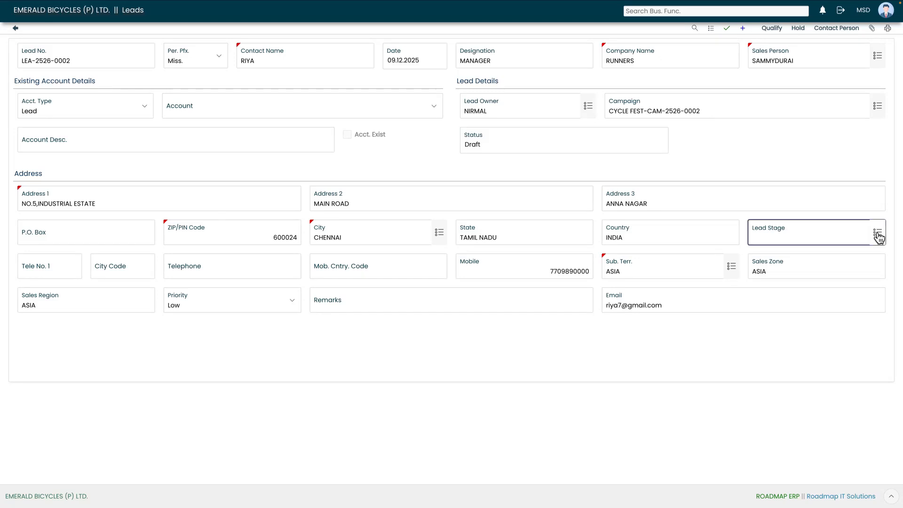
pyautogui.click(516, 167)
pyautogui.click(777, 197)
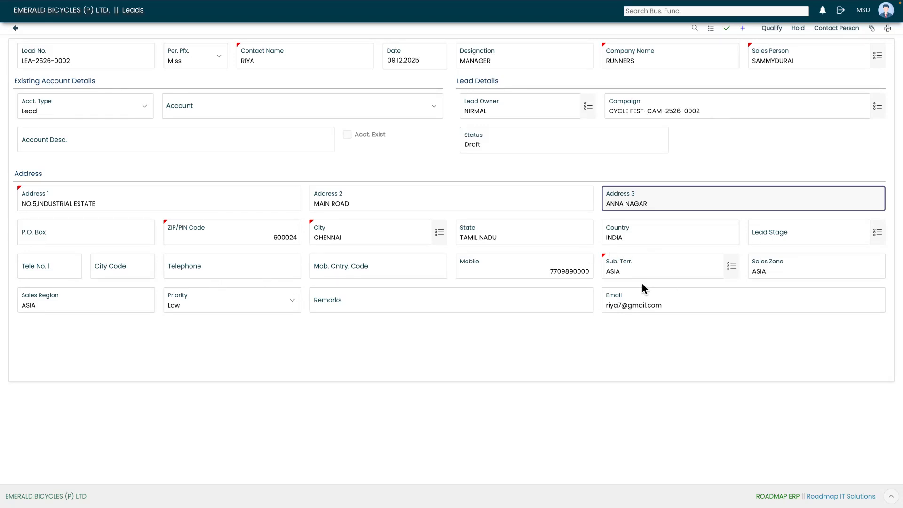
# - Set the lead's priority to High
pyautogui.click(299, 302)
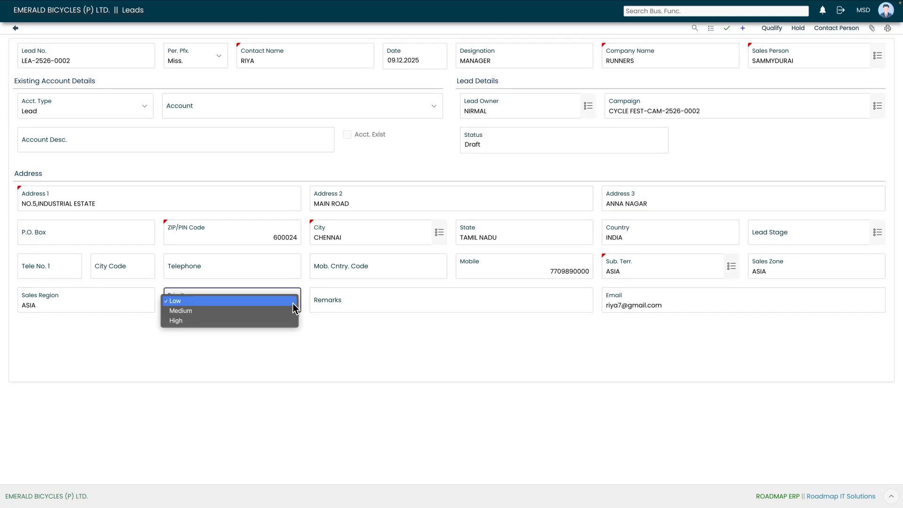
pyautogui.click(268, 321)
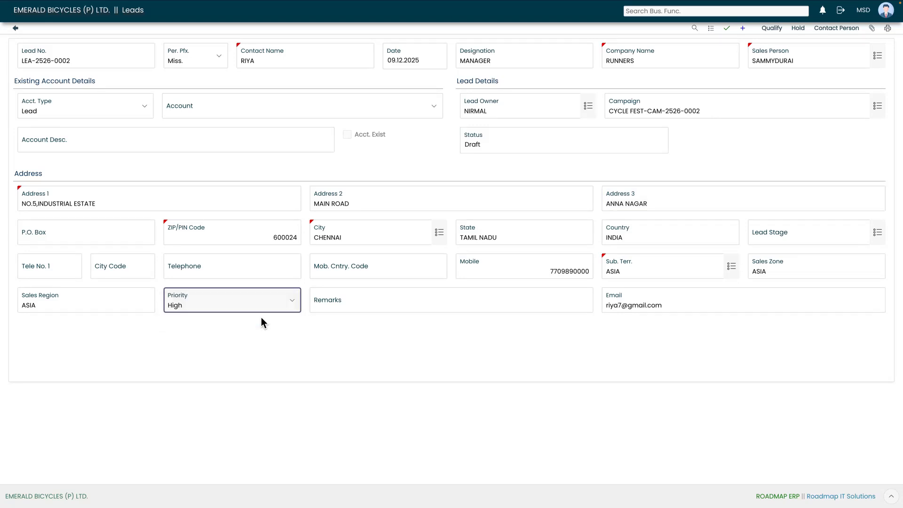
pyautogui.click(292, 328)
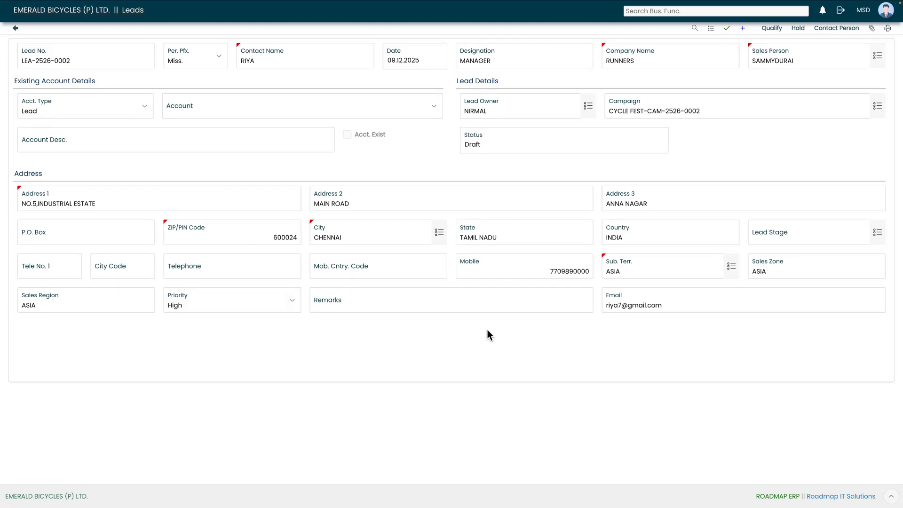
pyautogui.click(438, 305)
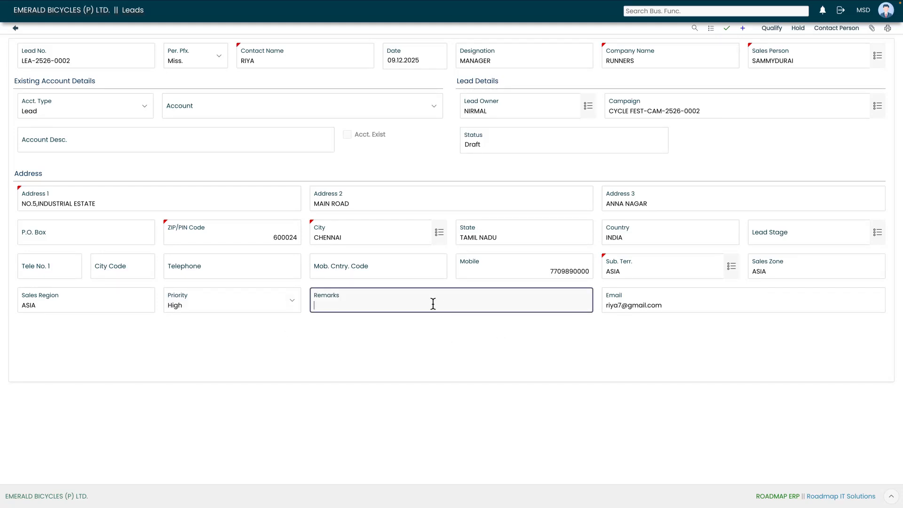
pyautogui.click(425, 332)
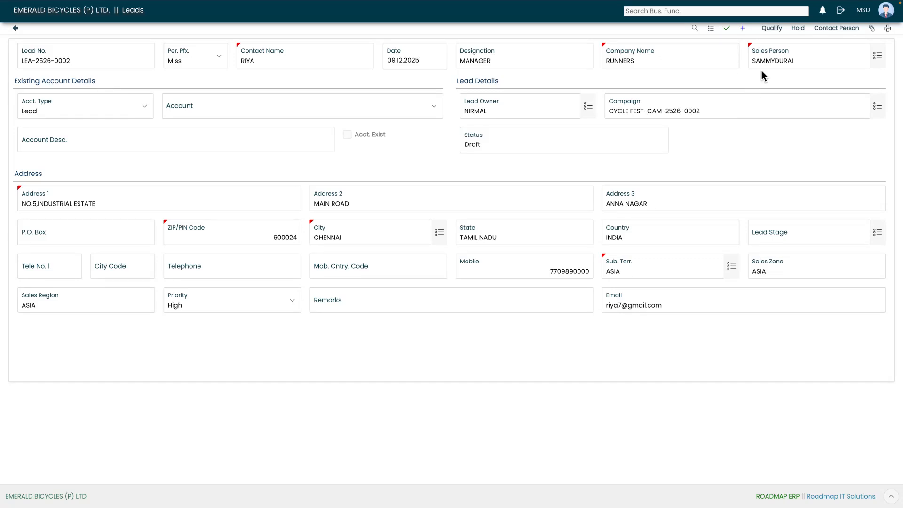
# - Save the lead record and start qualifying it
pyautogui.click(727, 29)
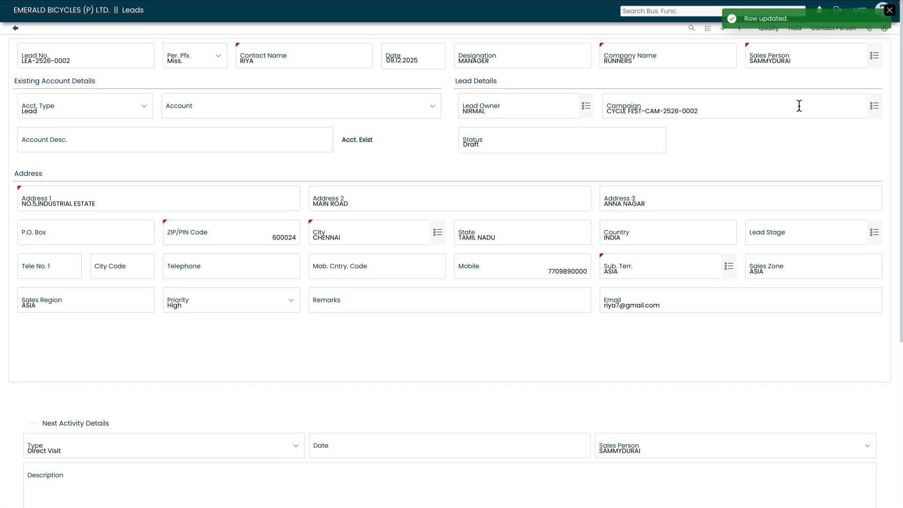
pyautogui.click(892, 10)
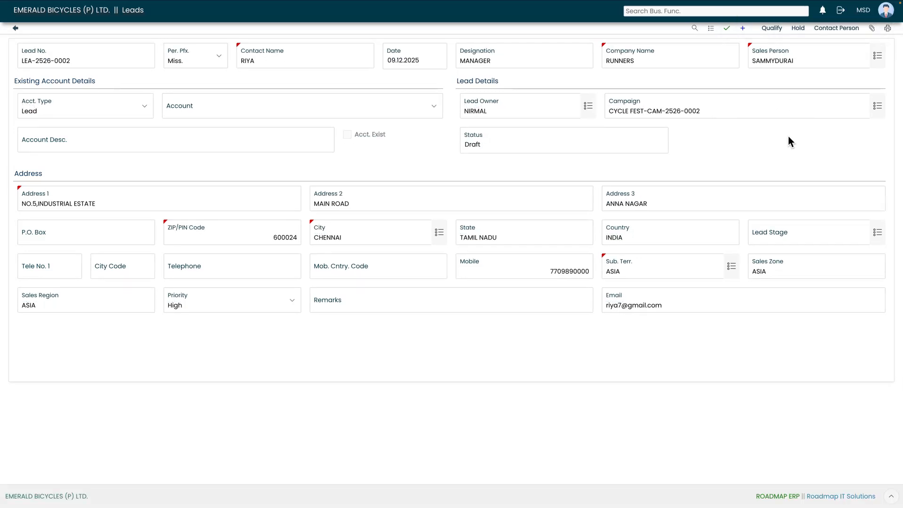
pyautogui.click(773, 29)
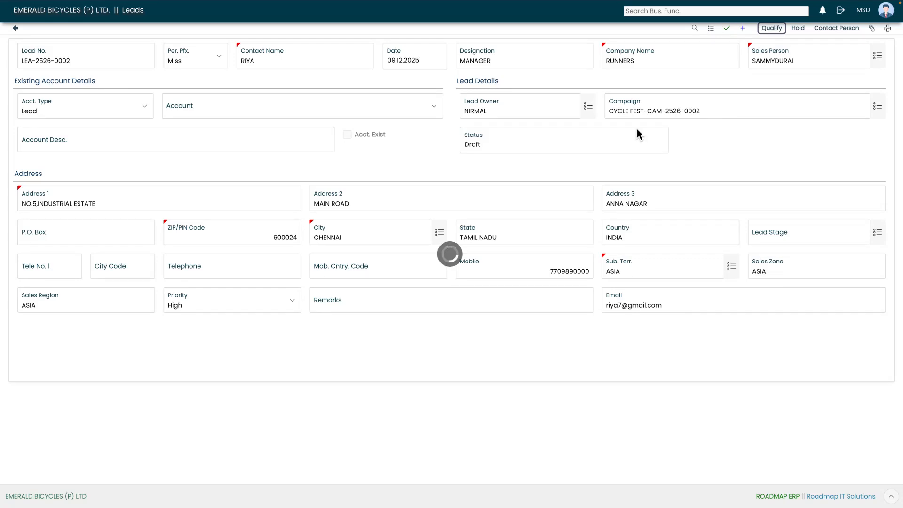